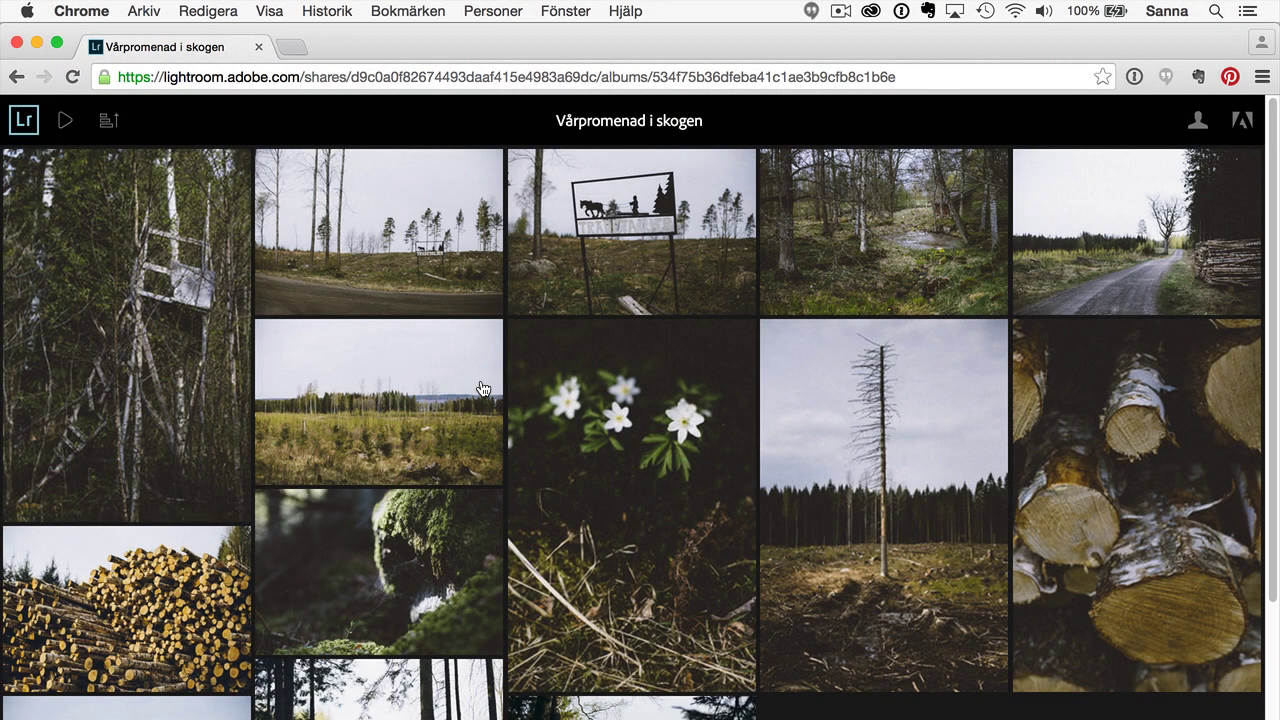
View the dead-tree photo, then show the activity center where Lightroom mobile sync is paused
{"action": "scroll", "coordinate": [481, 388], "scroll_direction": "down", "scroll_amount": 2}
{"action": "scroll", "coordinate": [481, 388], "scroll_direction": "down", "scroll_amount": 2}
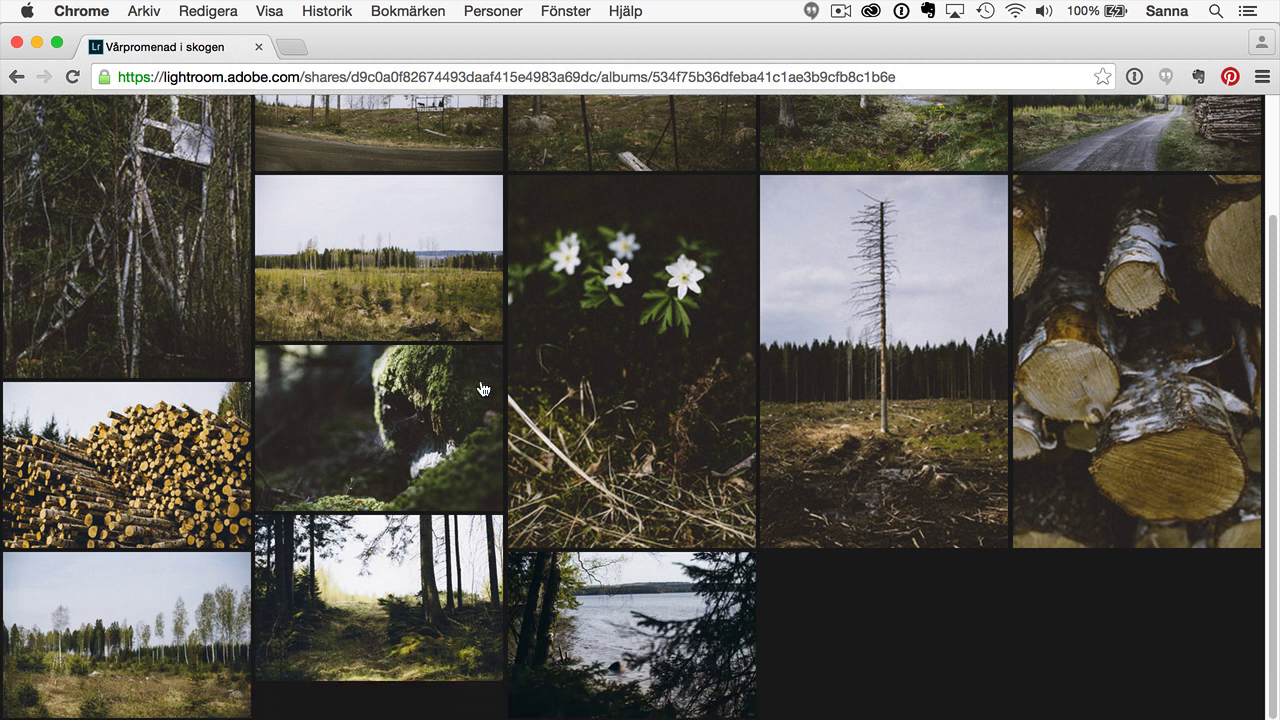
{"action": "left_click", "coordinate": [845, 355]}
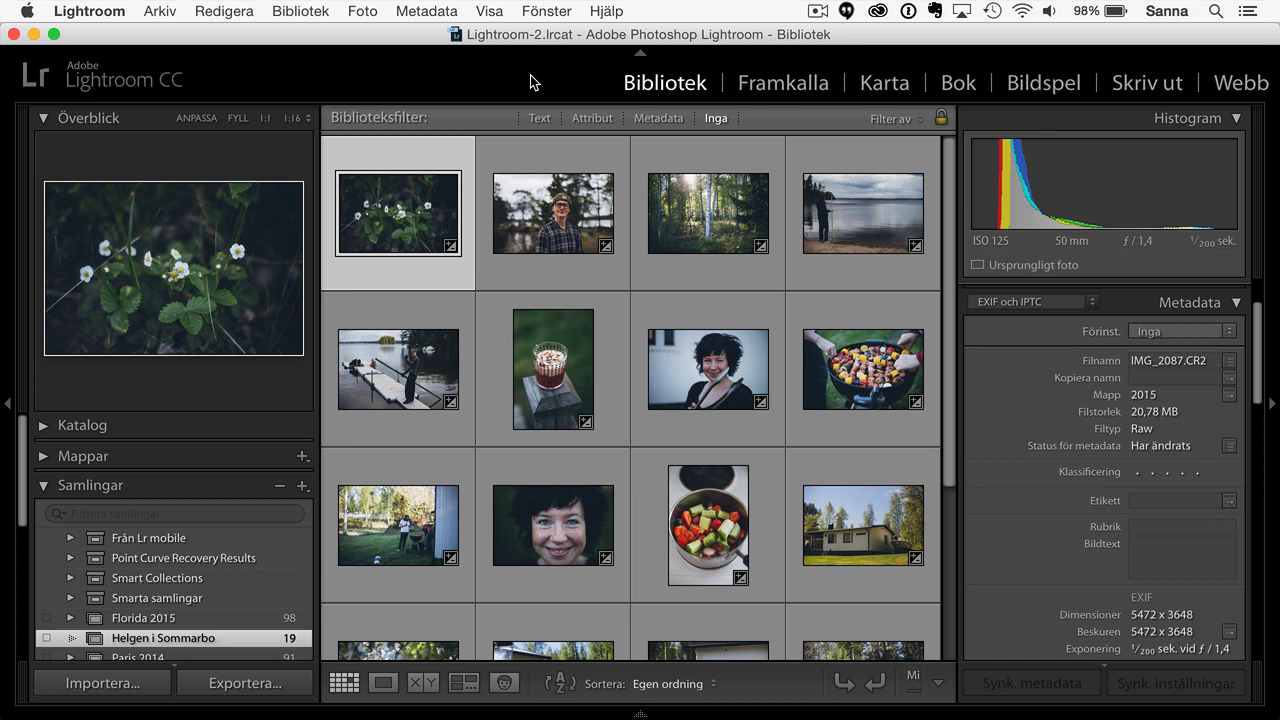
{"action": "mouse_move", "coordinate": [128, 80]}
{"action": "left_click", "coordinate": [153, 86]}
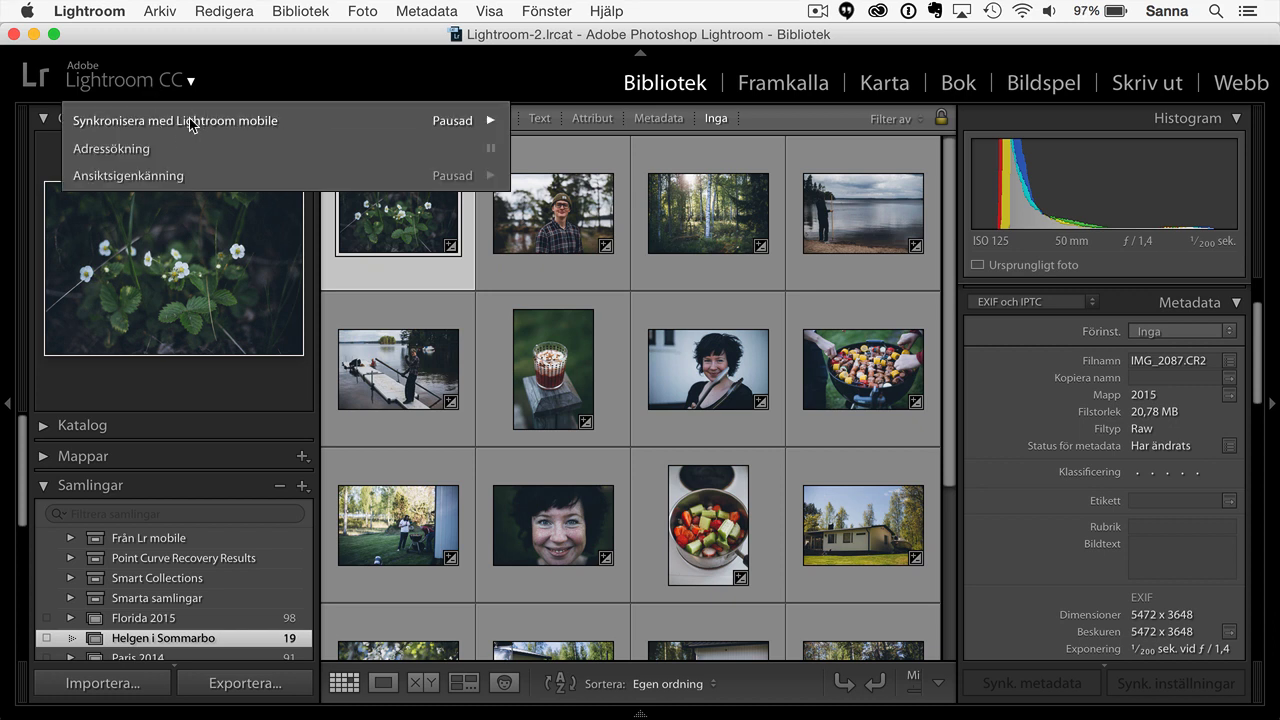
{"action": "mouse_move", "coordinate": [280, 120]}
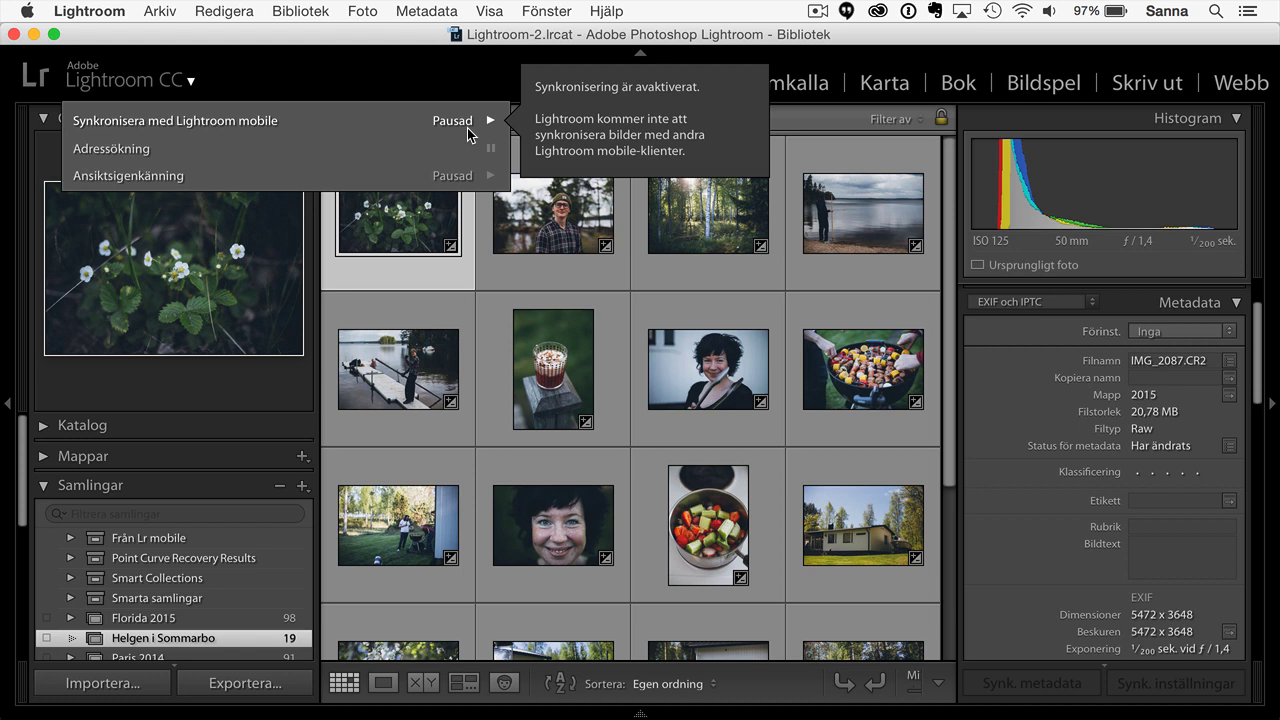
Resume Lightroom mobile sync and turn on syncing for the 19-photo Helgen i Sommarbo collection
{"action": "mouse_move", "coordinate": [452, 121]}
{"action": "left_click", "coordinate": [463, 125]}
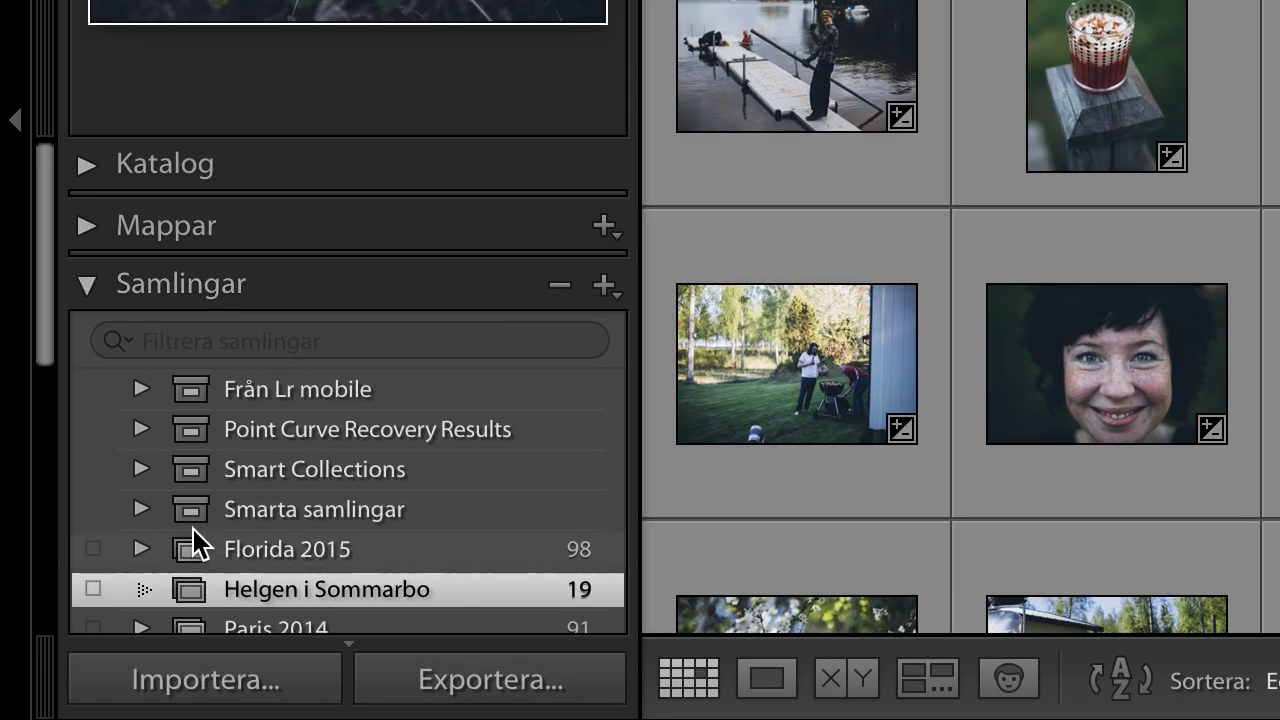
{"action": "left_click", "coordinate": [92, 589]}
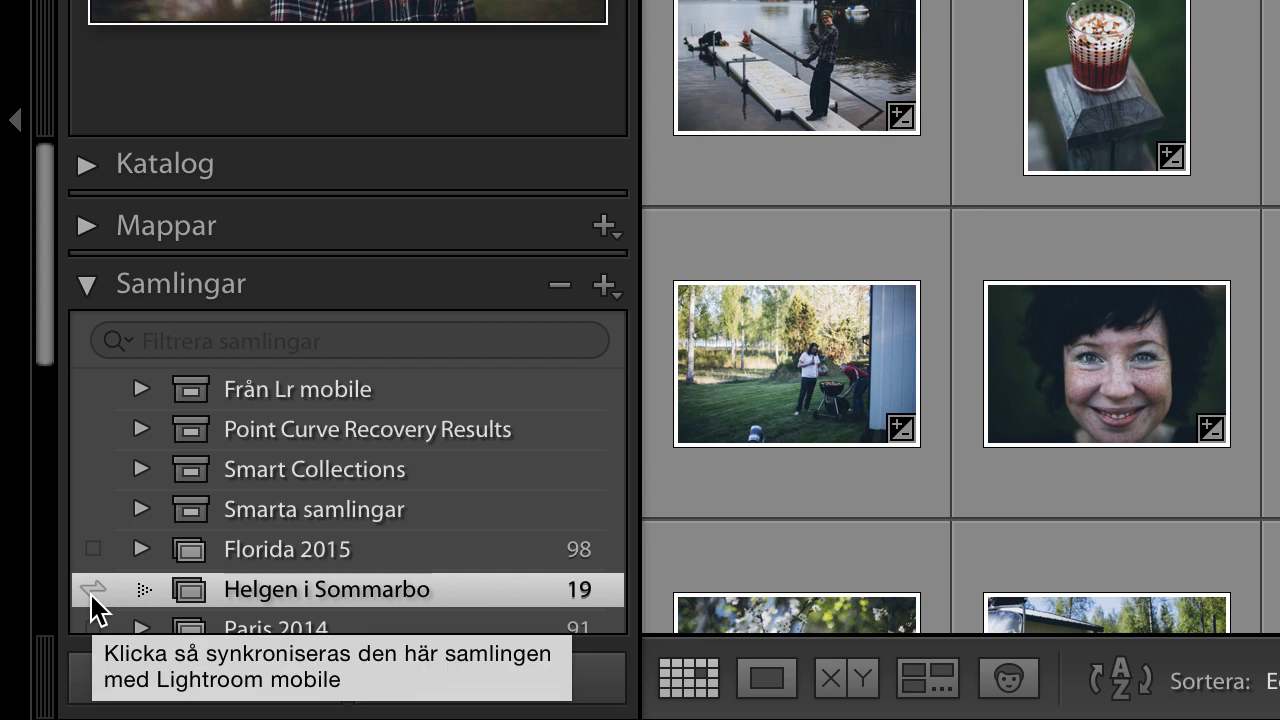
{"action": "left_click", "coordinate": [92, 590]}
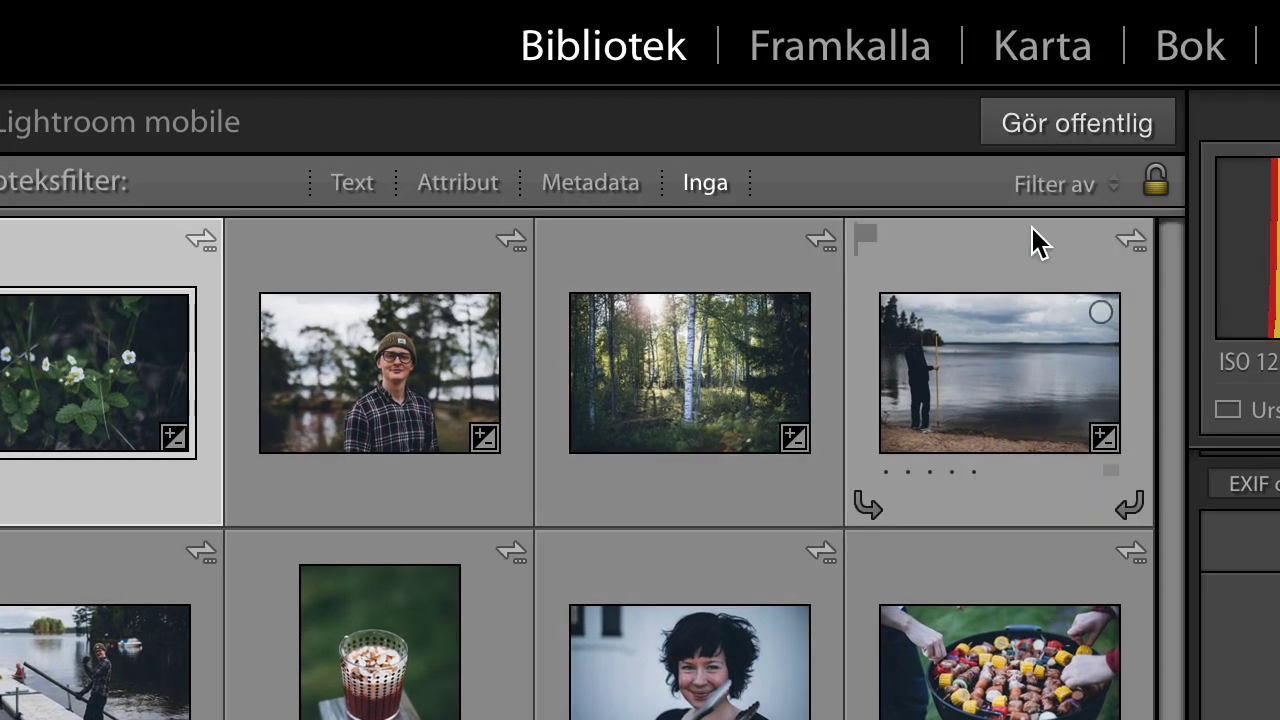
Make Helgen i Sommarbo public with Gör offentlig and view its adobe.ly gallery in Chrome
{"action": "left_click", "coordinate": [1056, 150]}
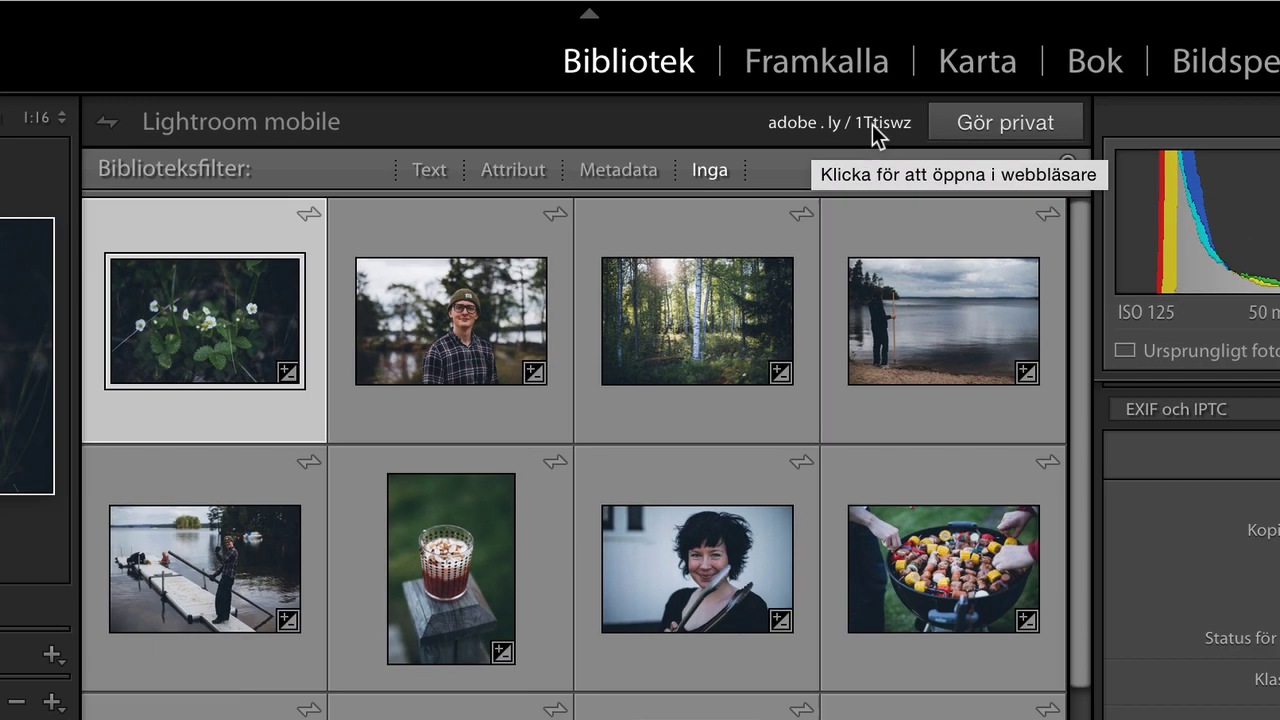
{"action": "left_click", "coordinate": [910, 126]}
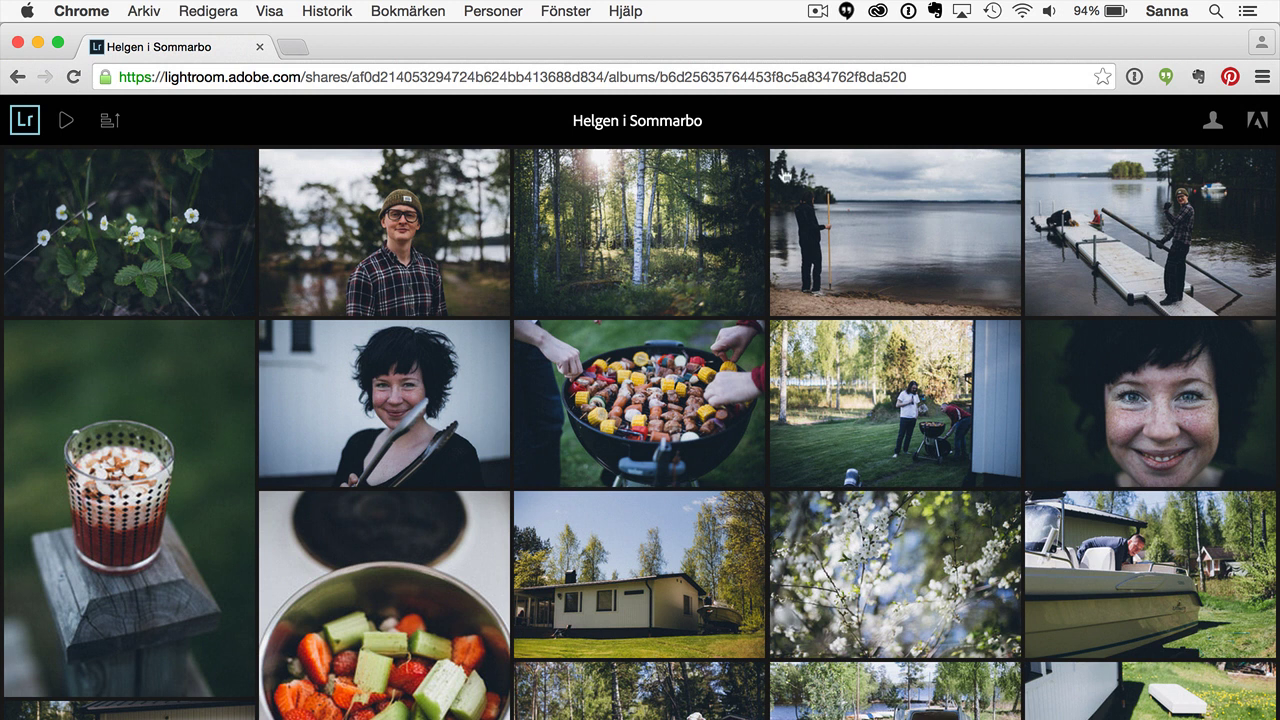
{"action": "scroll", "coordinate": [727, 272], "scroll_direction": "down", "scroll_amount": 5}
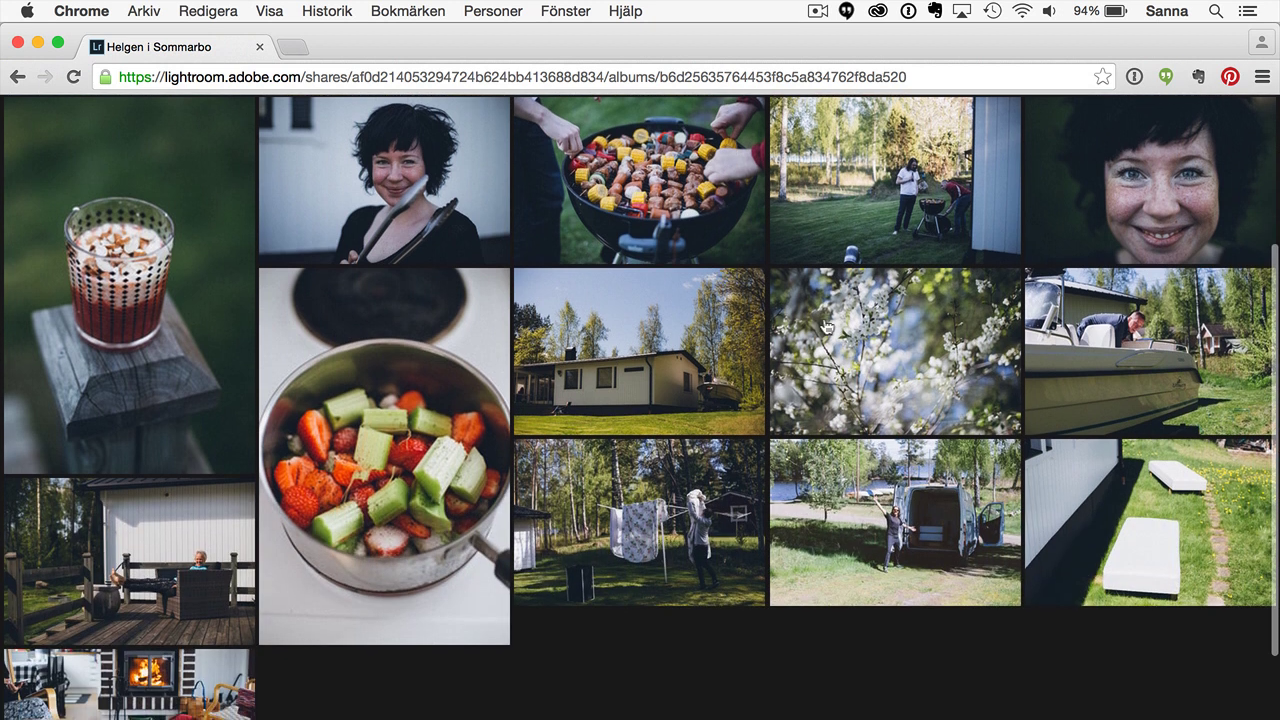
{"action": "left_click", "coordinate": [865, 352]}
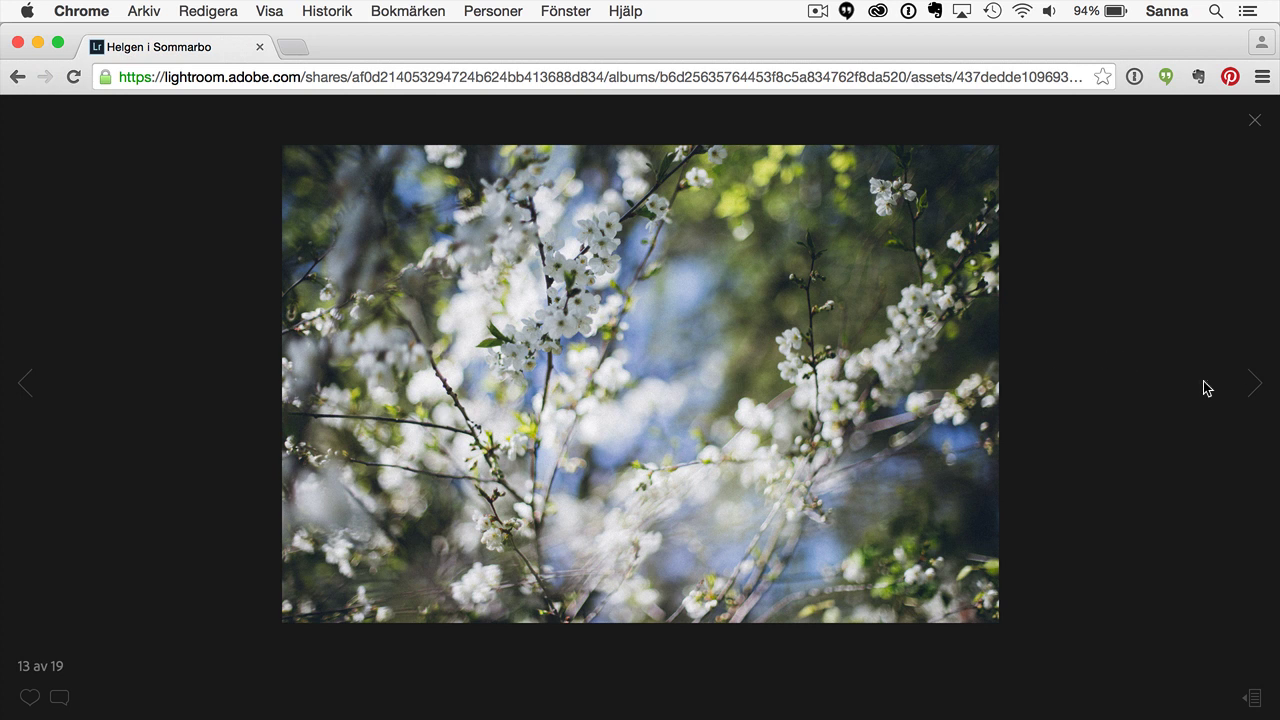
{"action": "left_click", "coordinate": [1254, 386]}
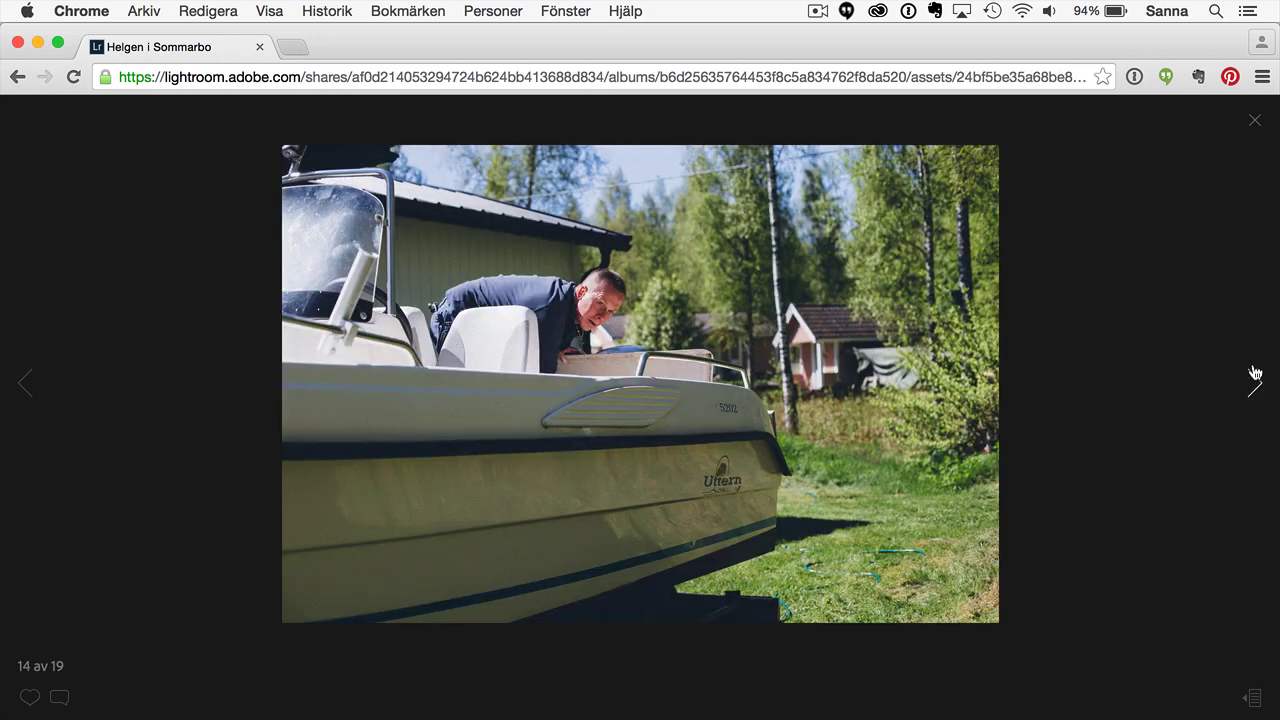
{"action": "left_click", "coordinate": [1254, 122]}
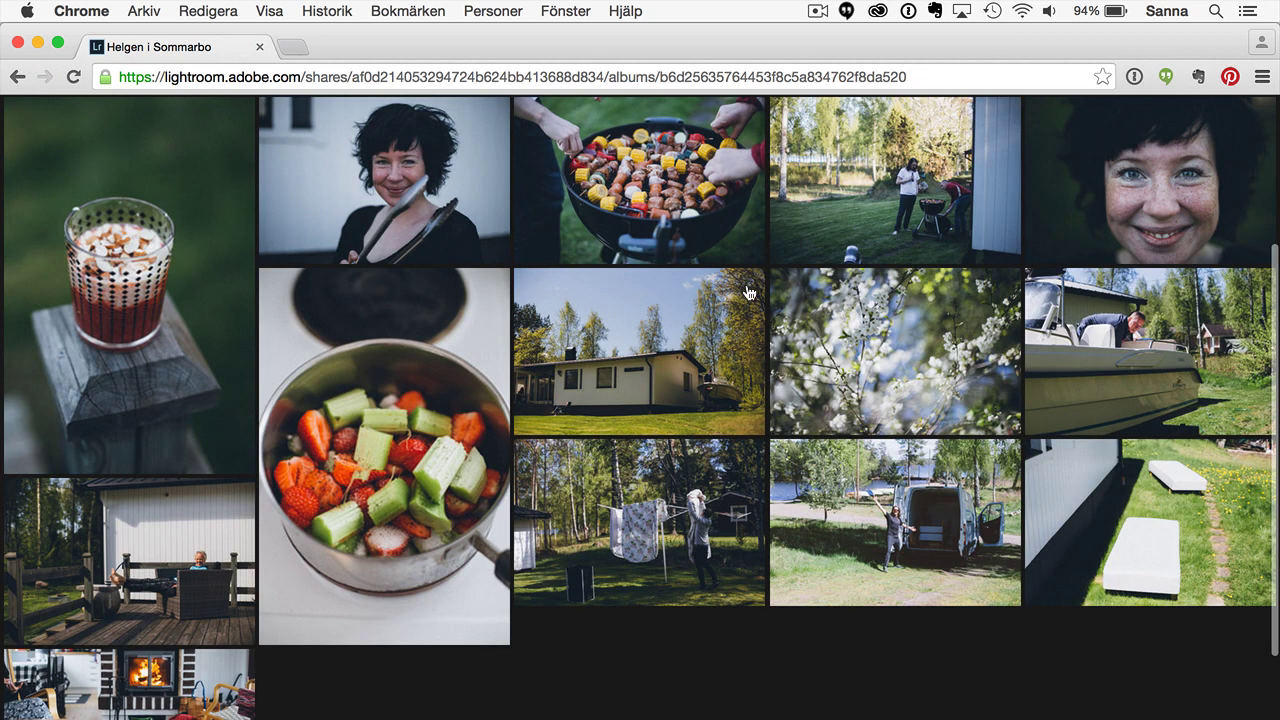
{"action": "scroll", "coordinate": [748, 289], "scroll_direction": "up", "scroll_amount": 5}
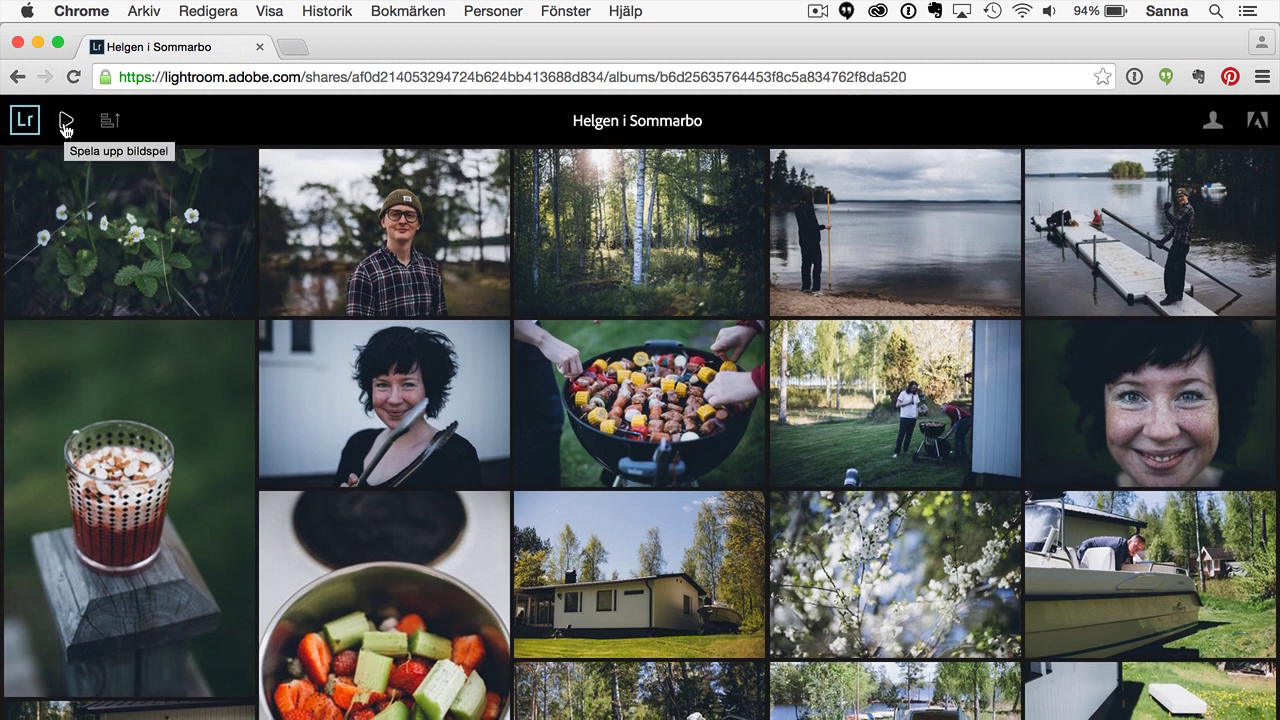
{"action": "left_click", "coordinate": [66, 121]}
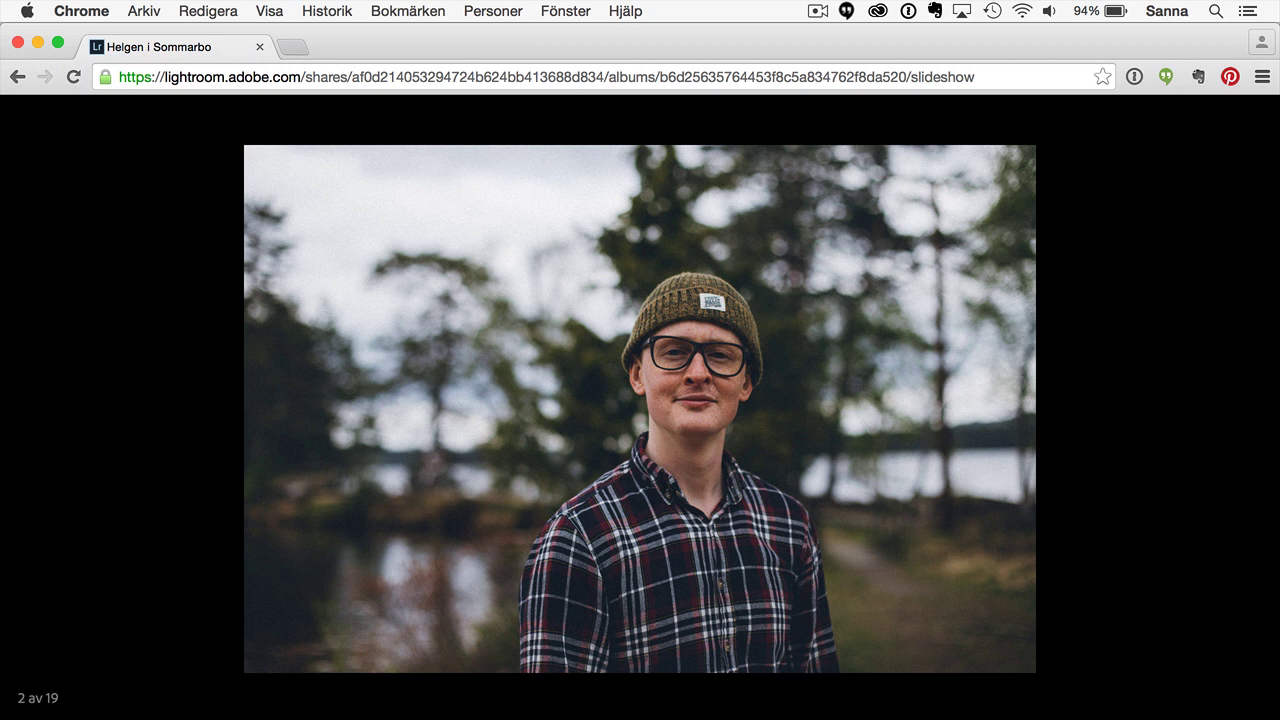
{"action": "mouse_move", "coordinate": [640, 409]}
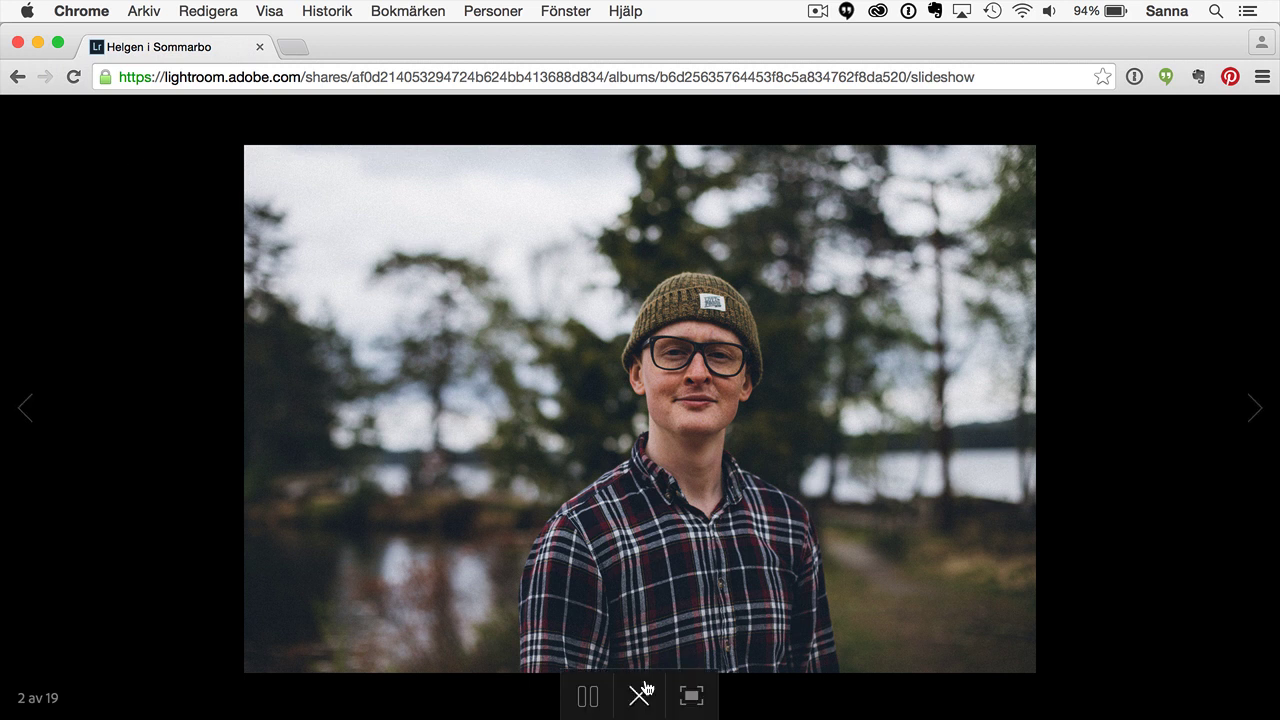
{"action": "left_click", "coordinate": [645, 690]}
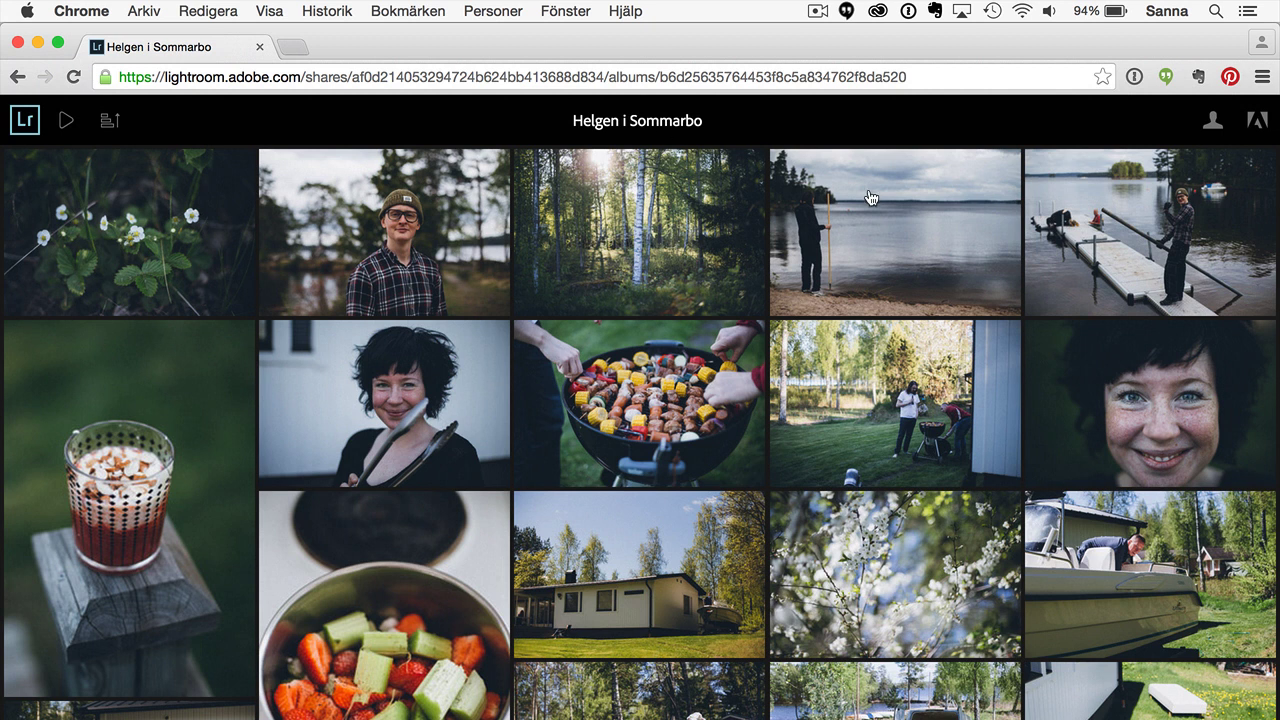
Open the porch photo, read its caption under Fotoinformation, then close the info panel
{"action": "scroll", "coordinate": [870, 197], "scroll_direction": "down", "scroll_amount": 2}
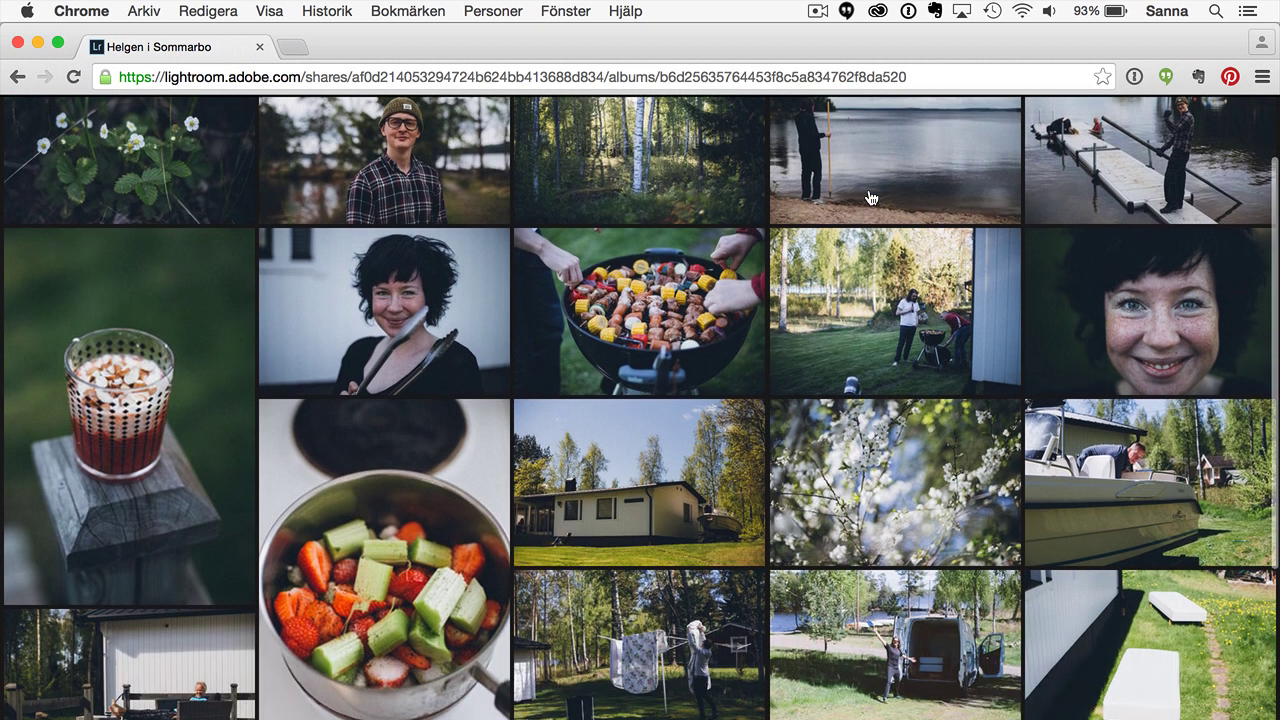
{"action": "scroll", "coordinate": [870, 197], "scroll_direction": "down", "scroll_amount": 5}
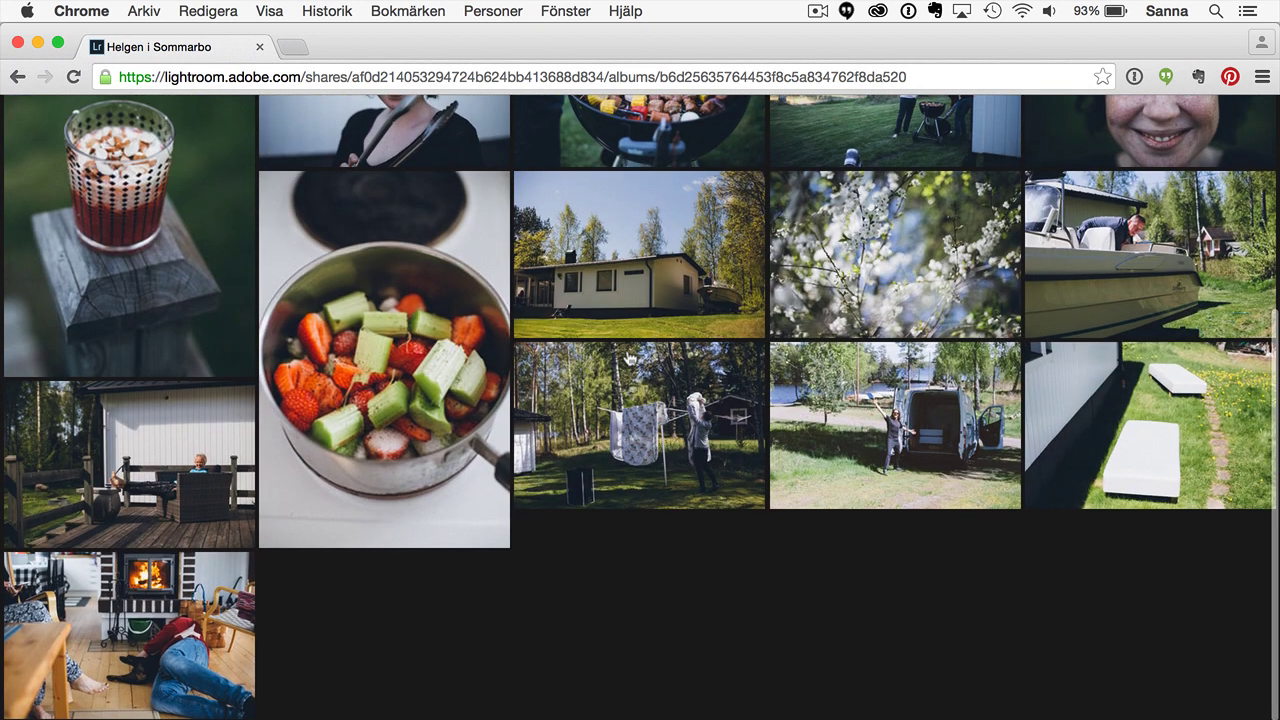
{"action": "left_click", "coordinate": [210, 443]}
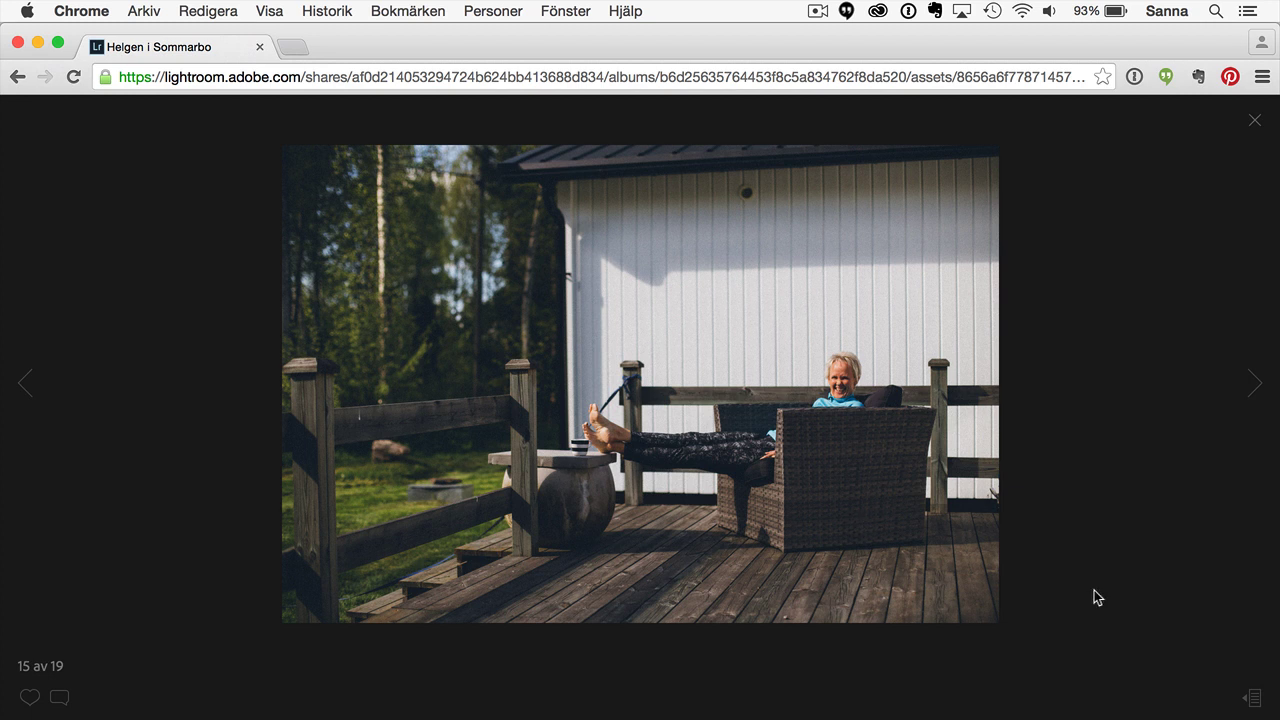
{"action": "left_click", "coordinate": [1250, 700]}
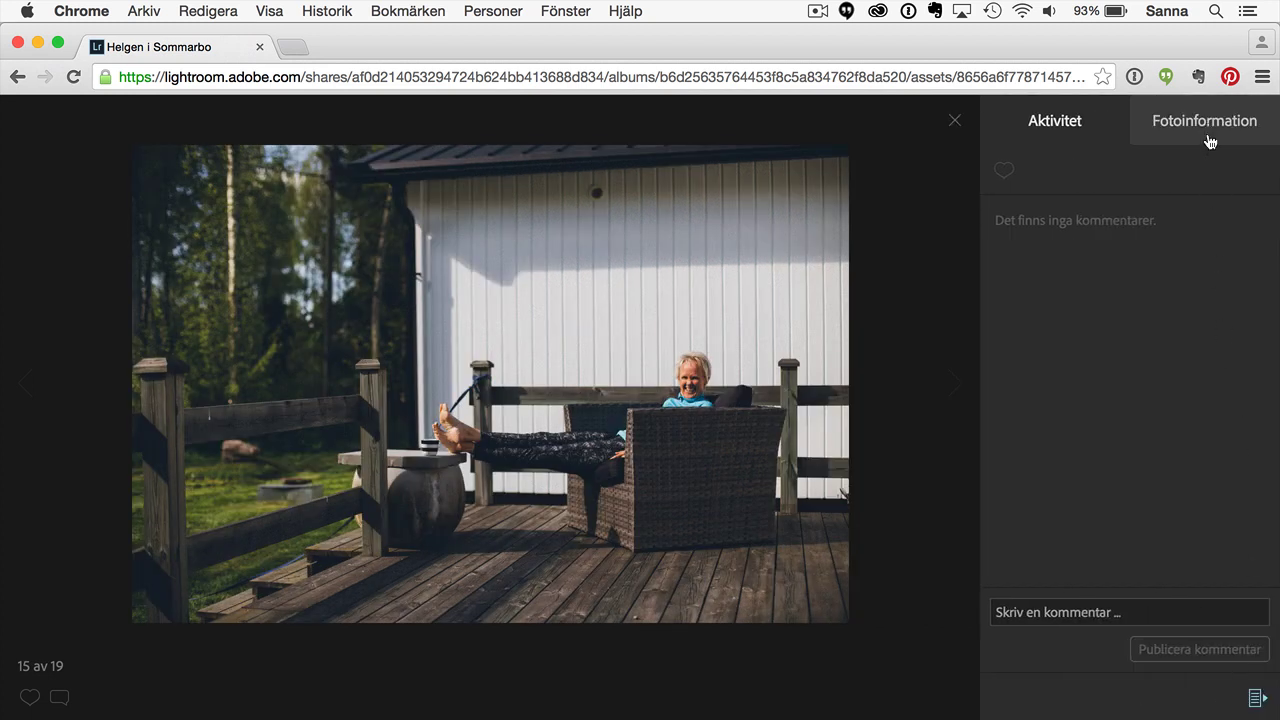
{"action": "left_click", "coordinate": [1206, 122]}
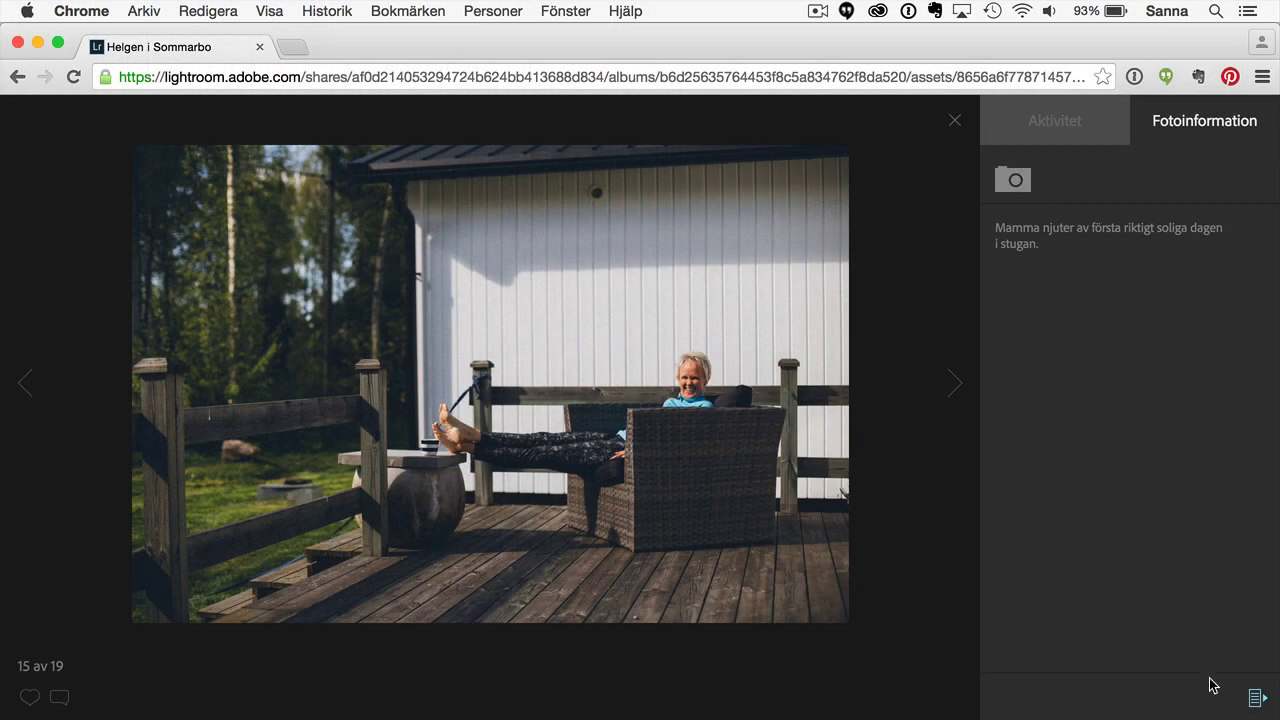
{"action": "left_click", "coordinate": [1257, 698]}
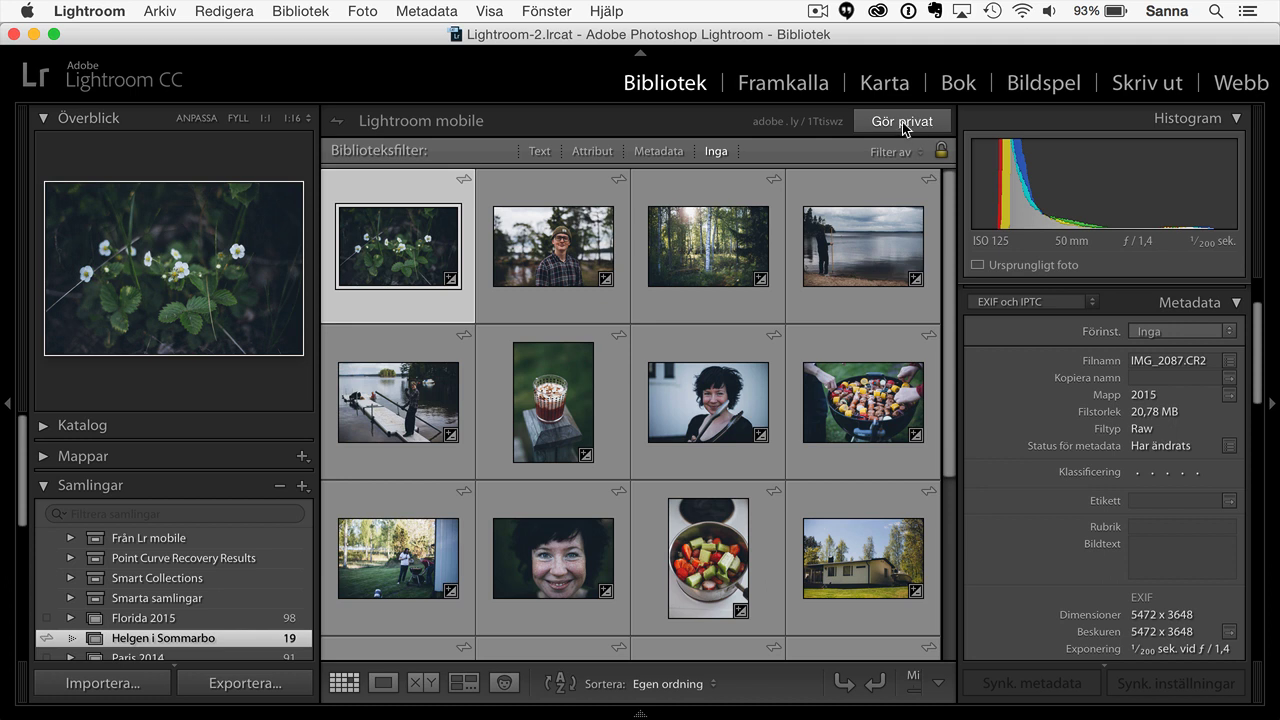
Choose Gör privat in the Helgen i Sommarbo collection header
{"action": "left_click", "coordinate": [902, 123]}
Show the activity center to confirm Sync with Lightroom mobile is running
{"action": "left_click", "coordinate": [182, 88]}
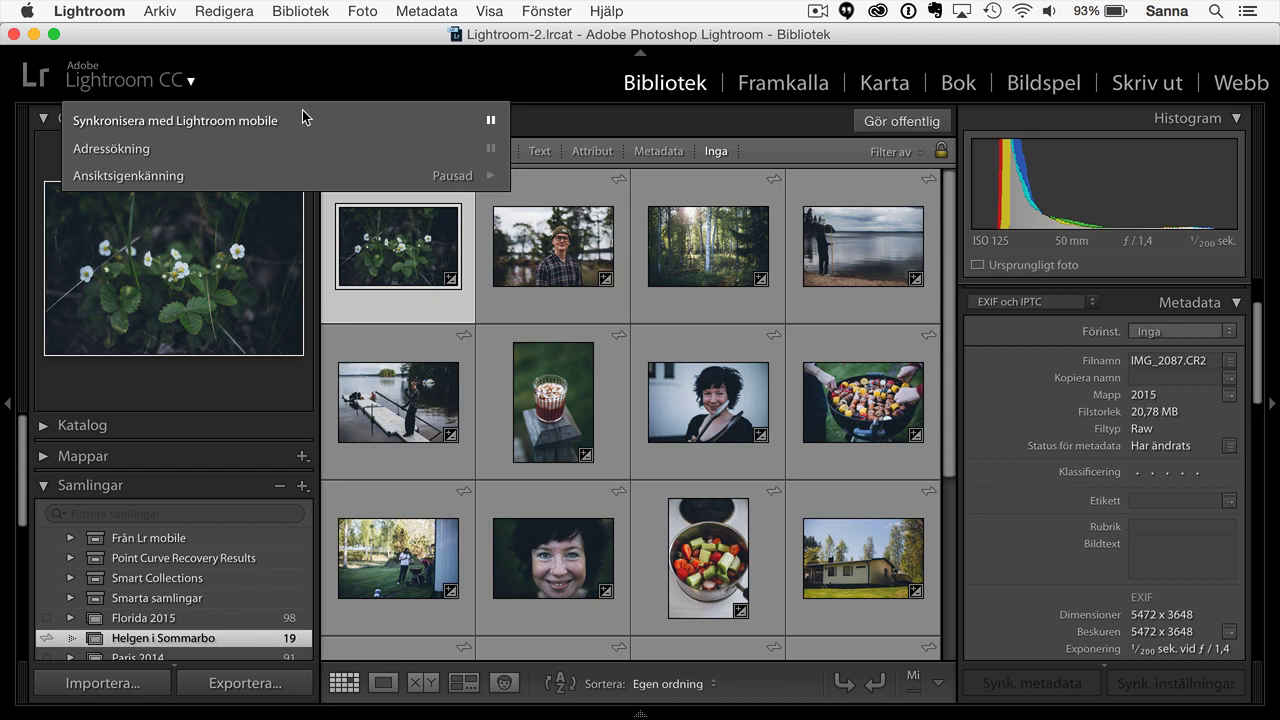